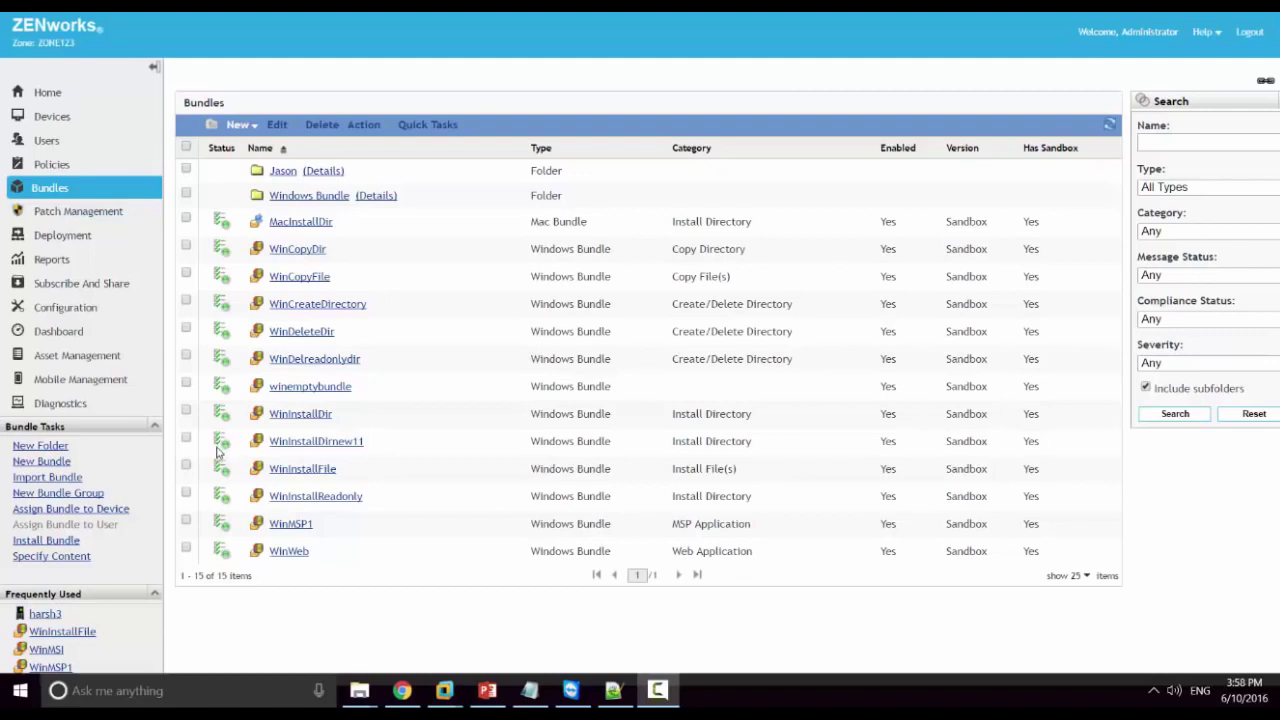
- Export the WinInstallFile and WinInstallReadonly bundles together as a ZIP archive
click(185, 465)
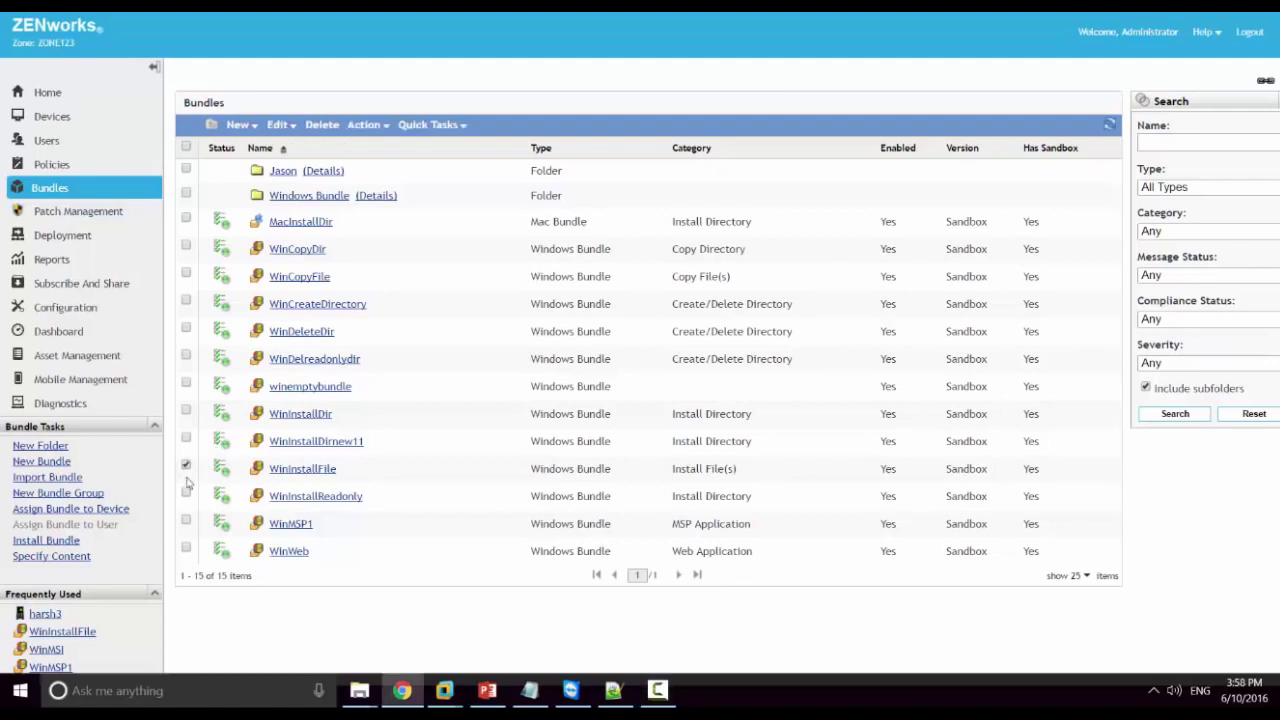
click(186, 492)
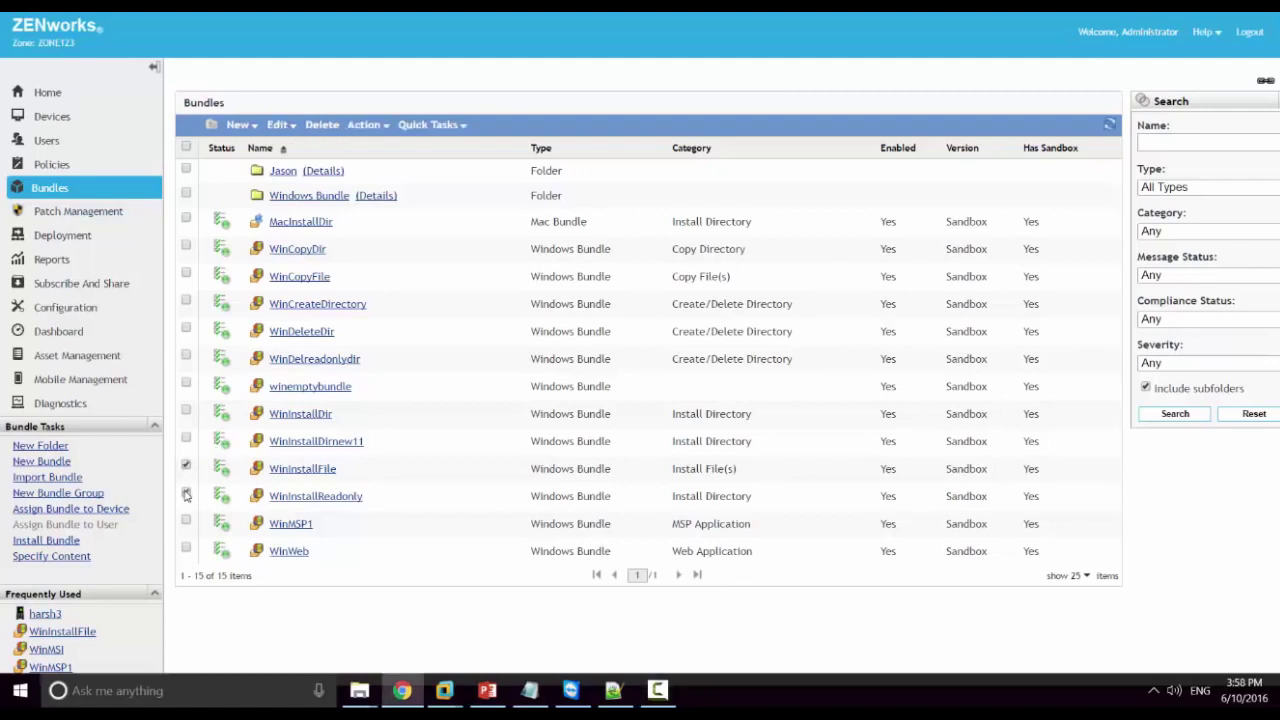
click(376, 130)
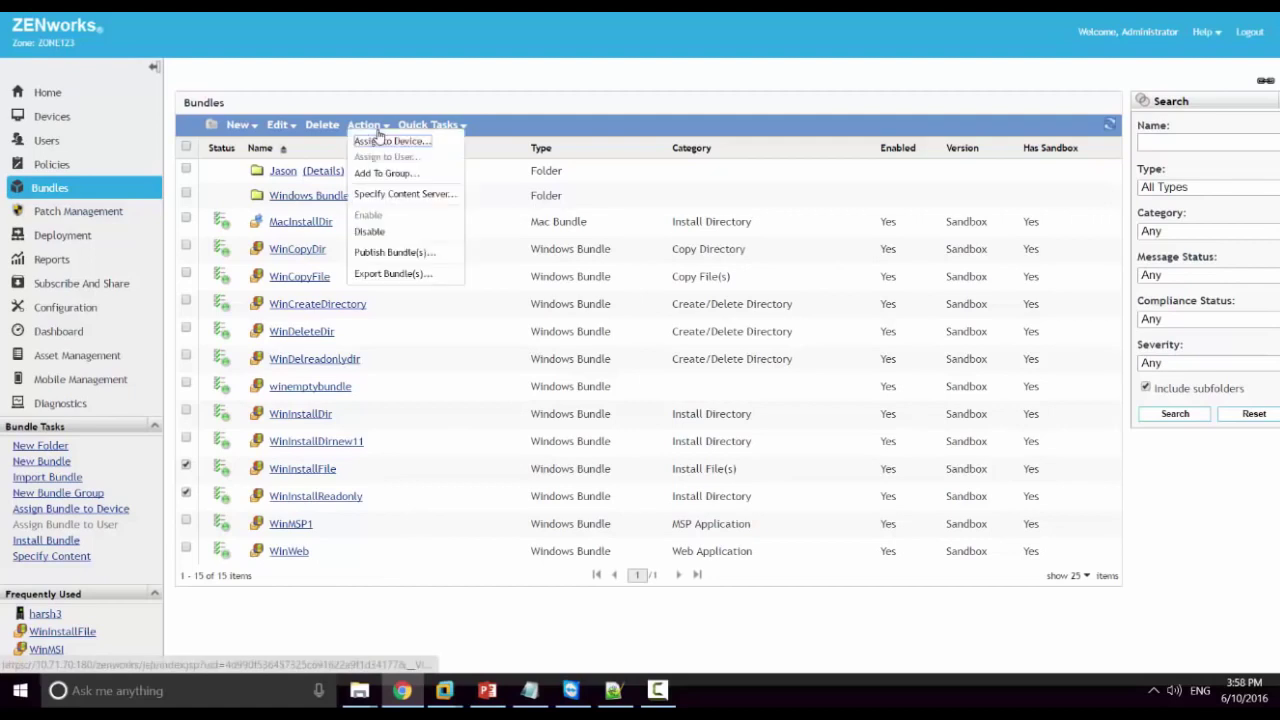
click(400, 274)
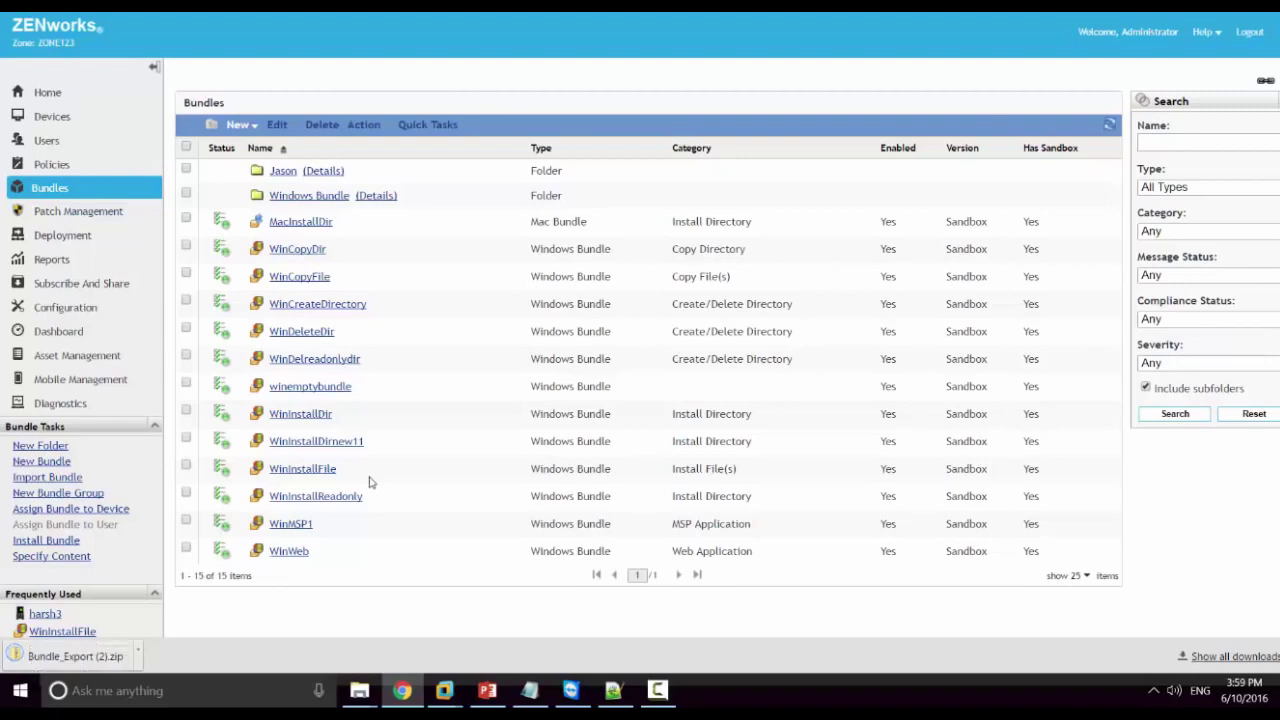
- Open the exported Bundle_Export (2).zip and examine the contents of its WinInstallFile folder
click(116, 655)
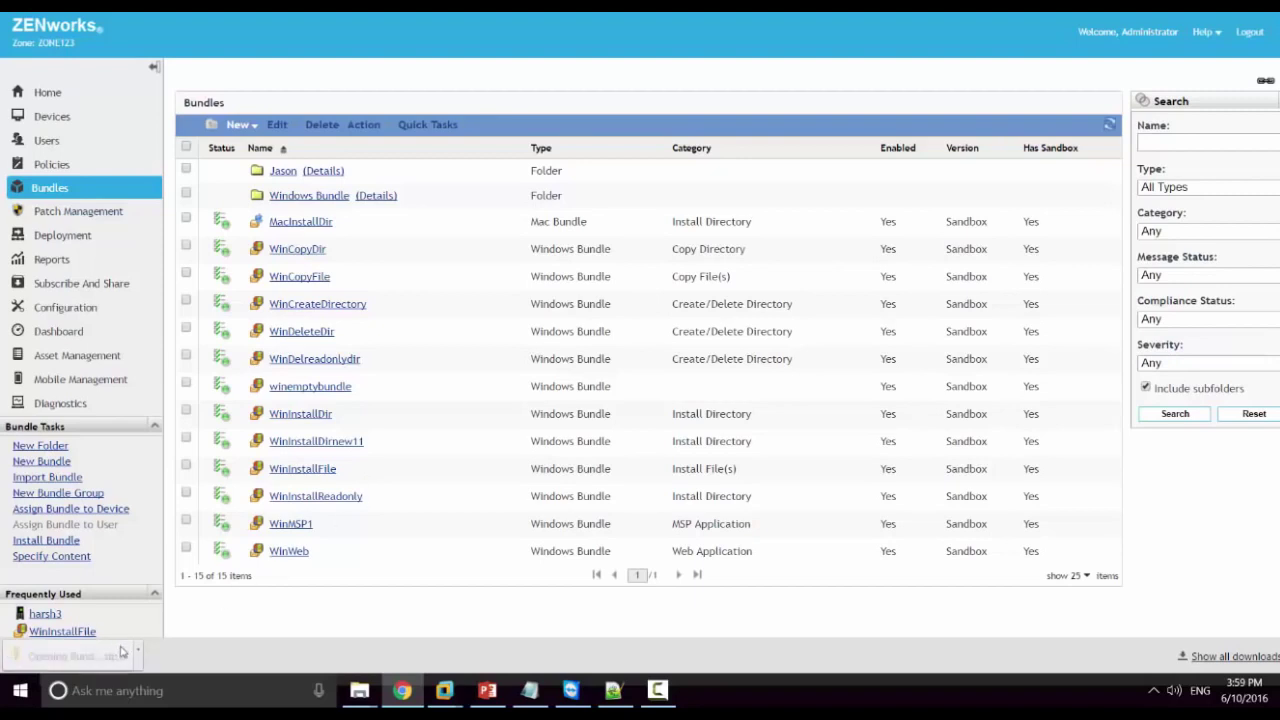
double_click(192, 156)
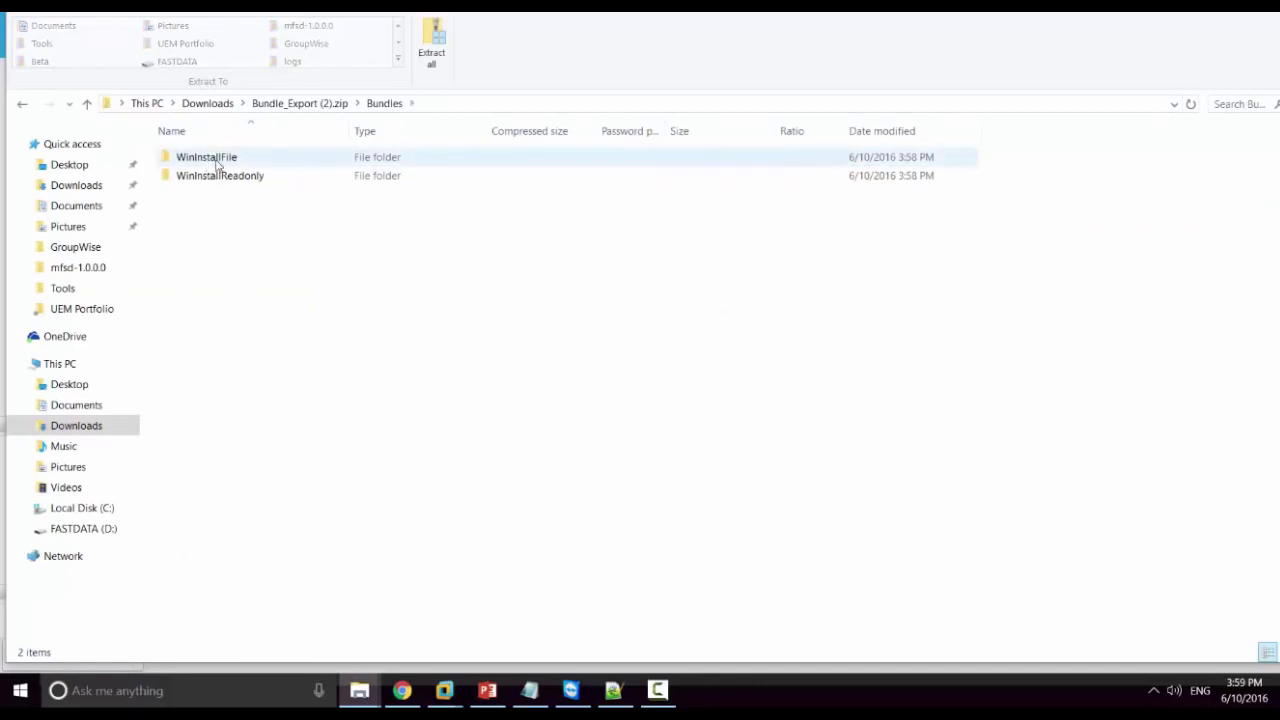
double_click(217, 160)
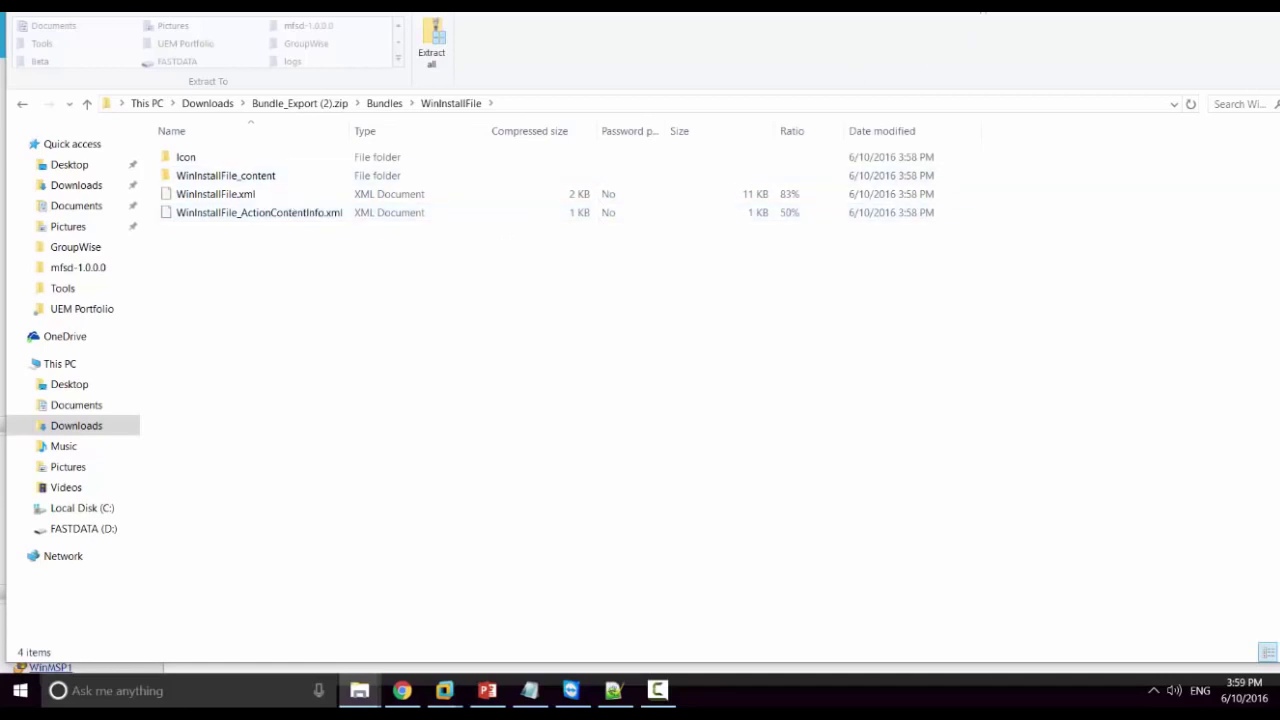
- Switch back to ZENworks, start a bundle import in the Jason folder, and upload Bundle_Export (2).zip
key(alt+Tab)
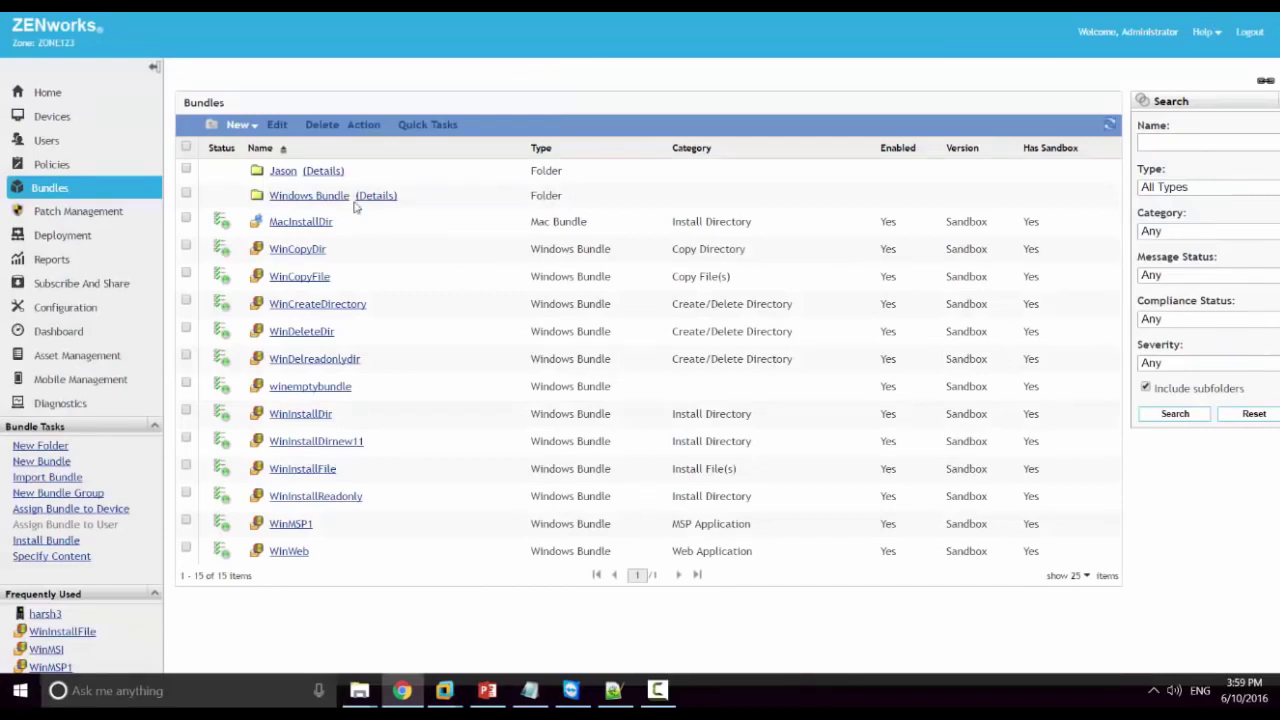
click(290, 172)
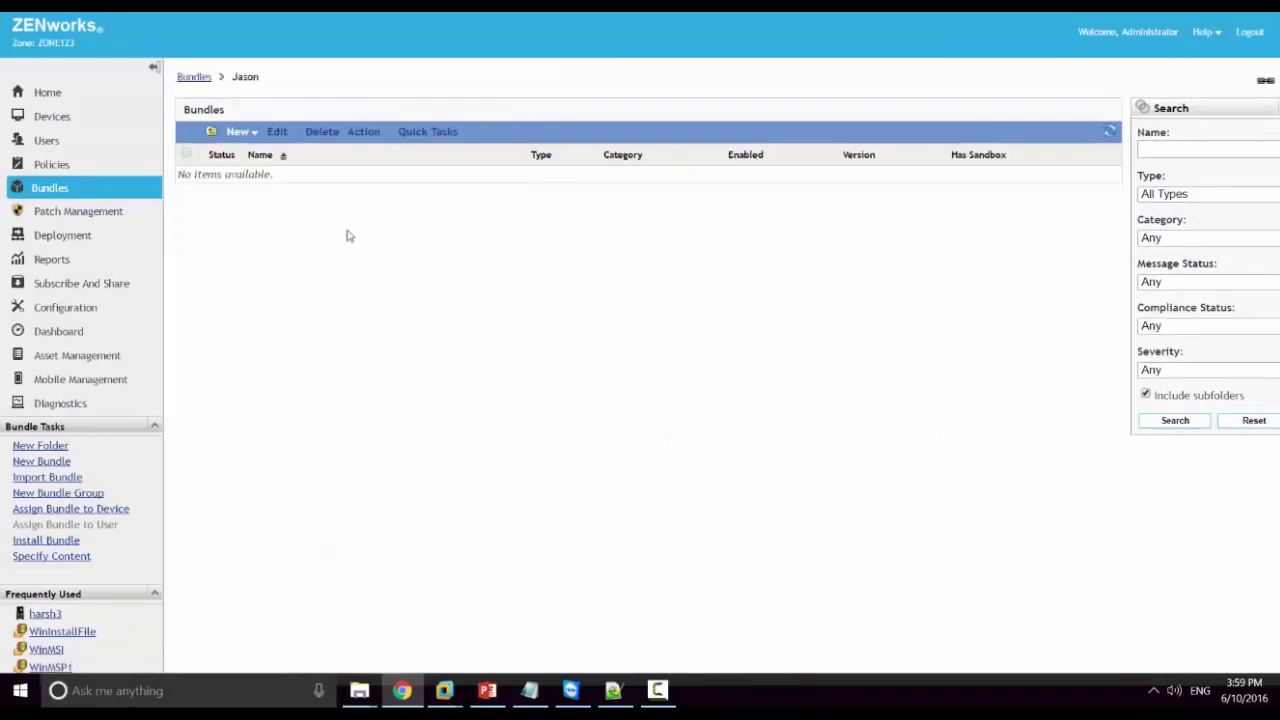
click(68, 479)
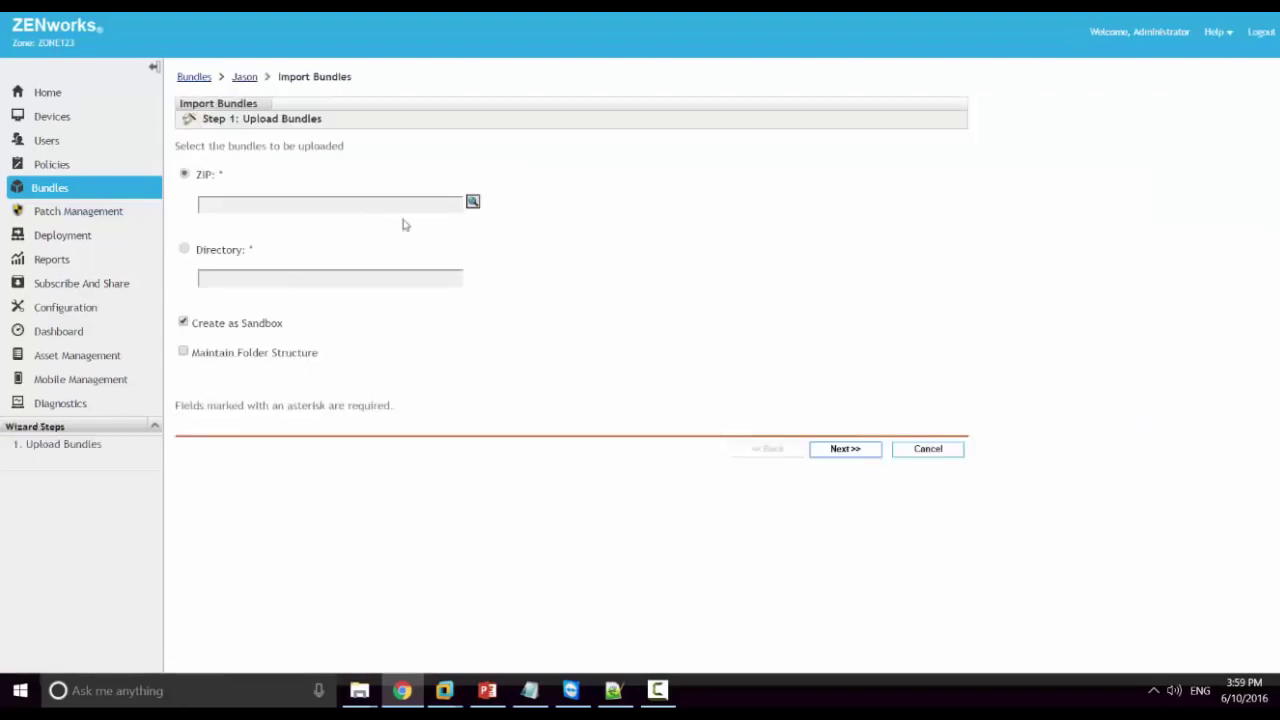
click(472, 202)
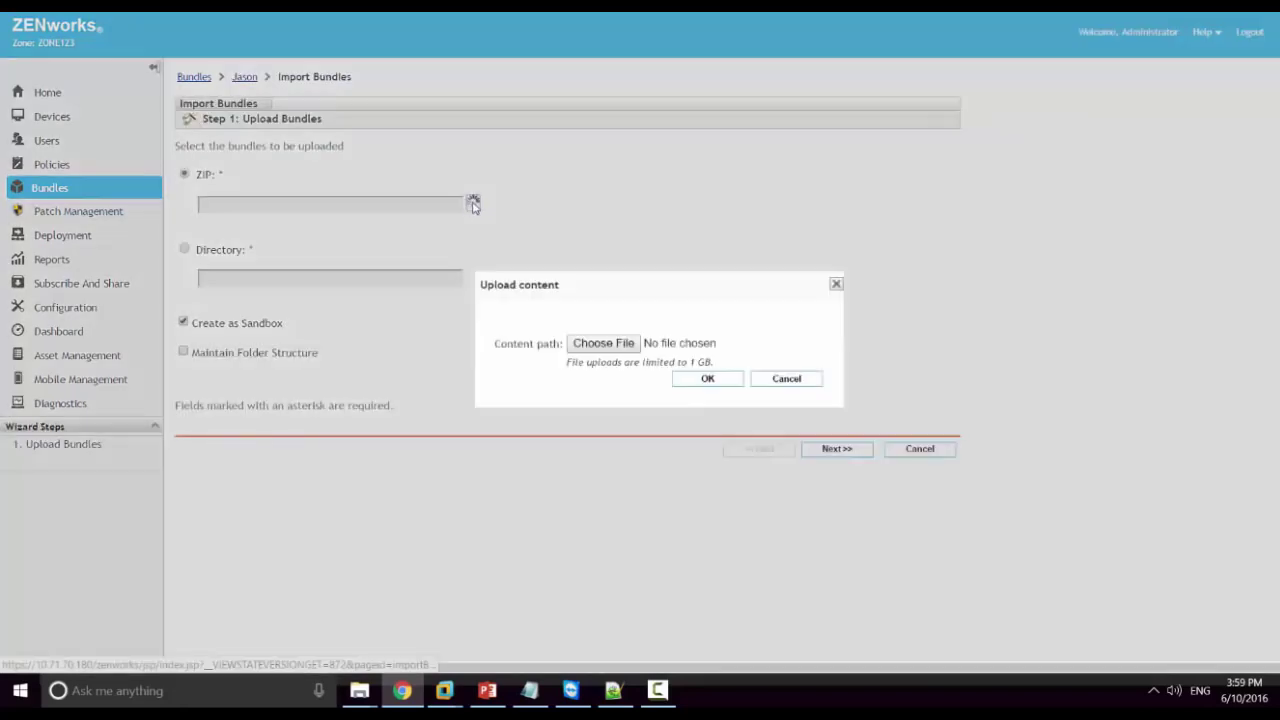
click(603, 342)
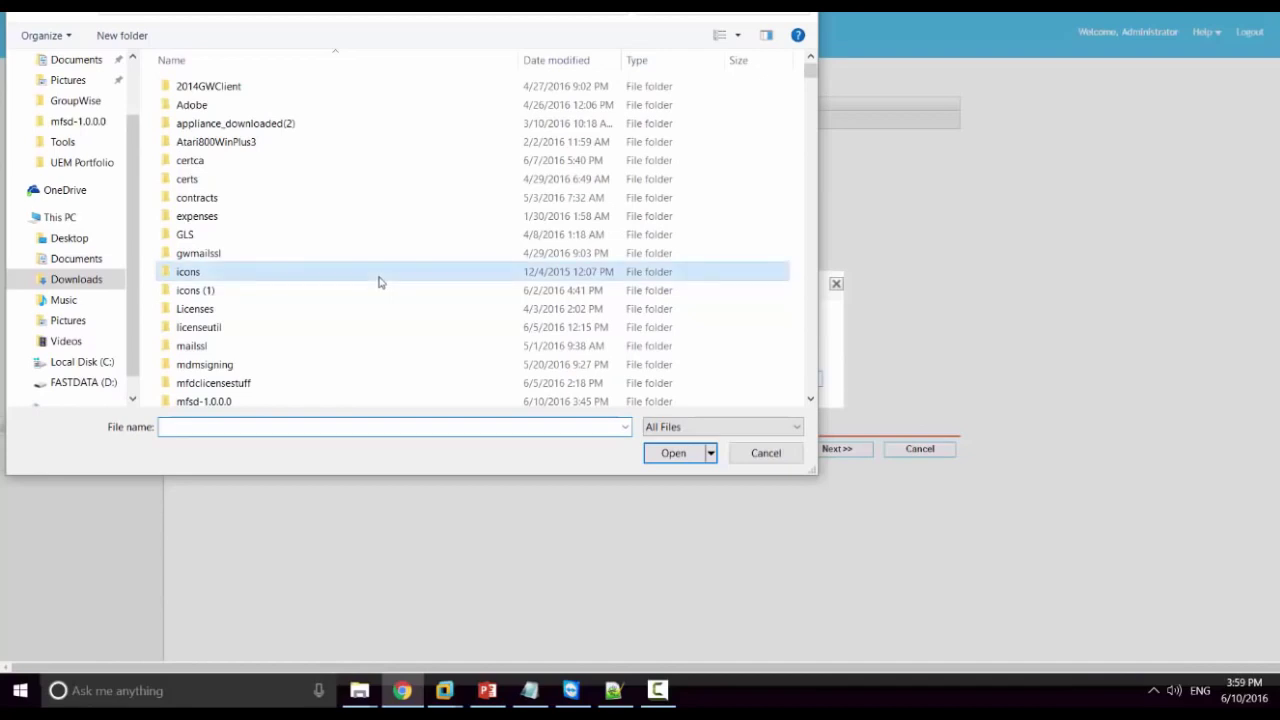
text(bu)
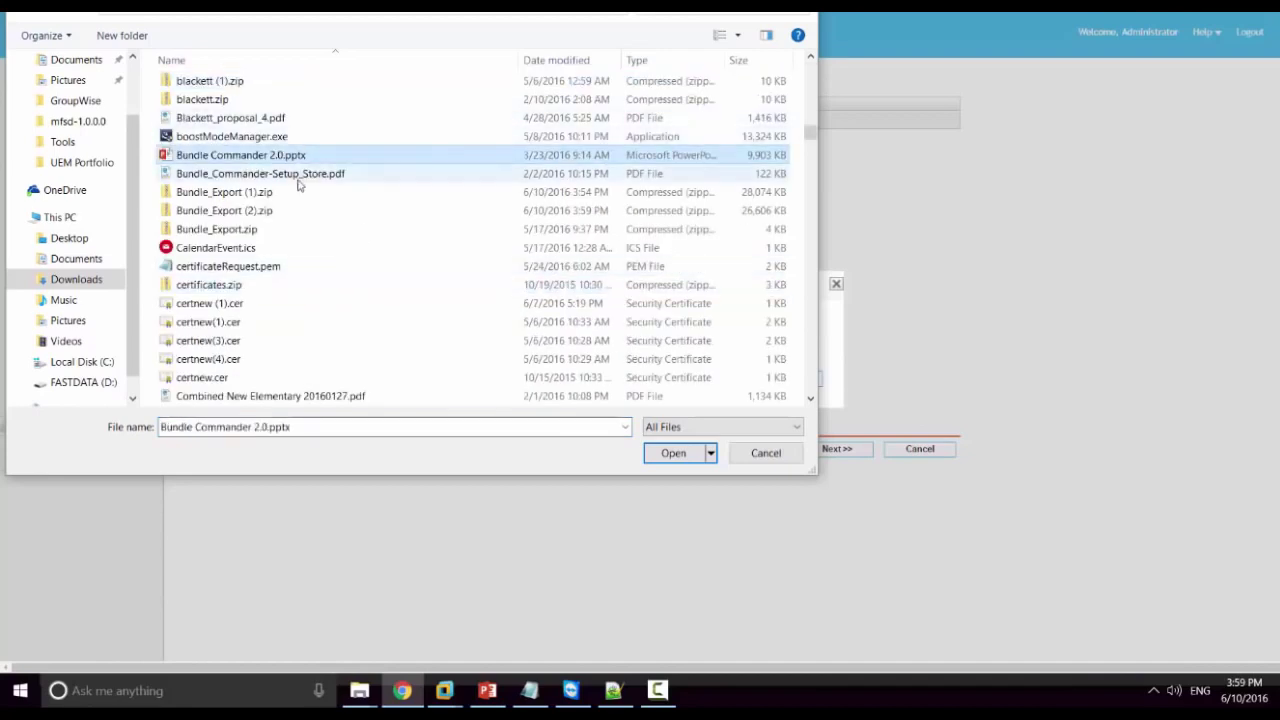
double_click(280, 210)
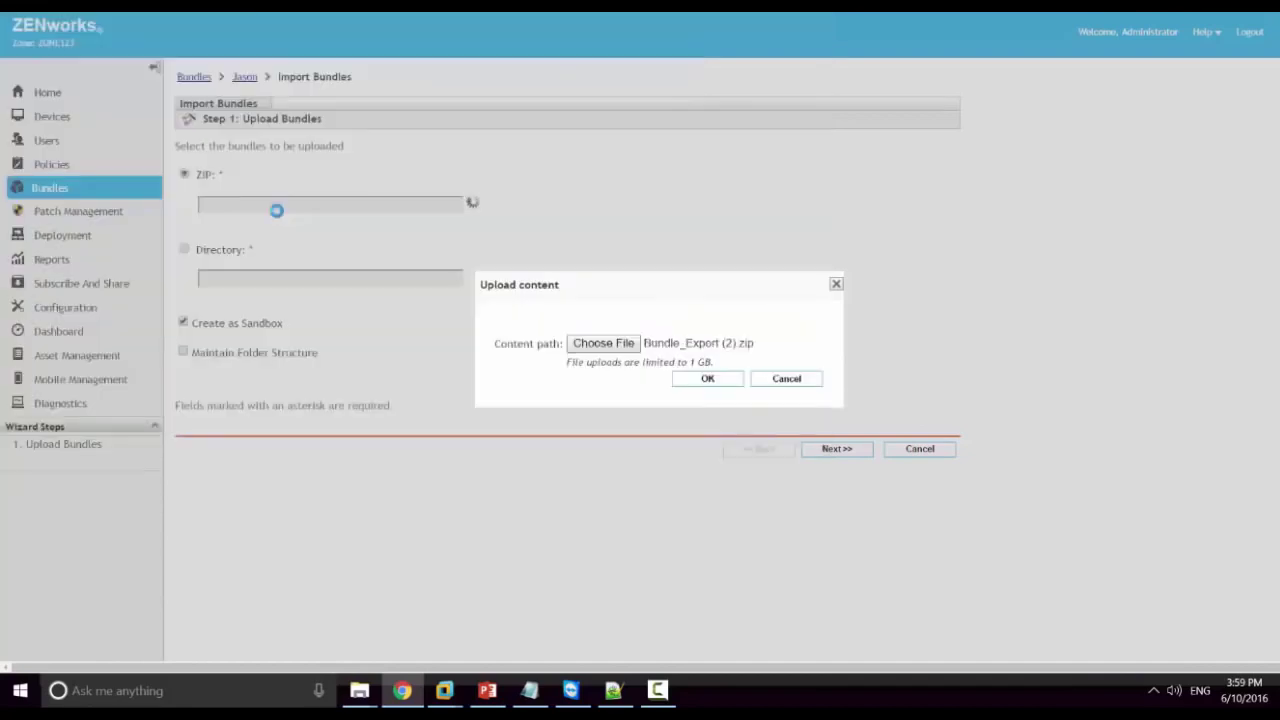
click(708, 379)
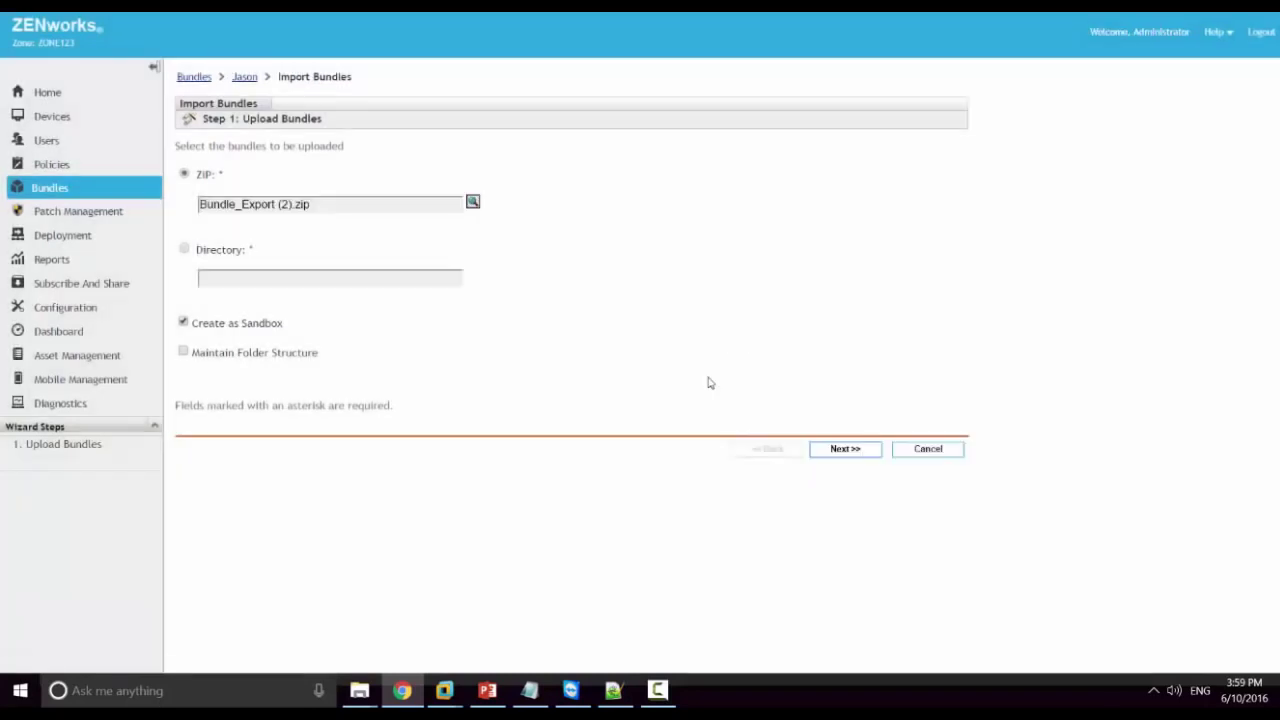
- Advance the import through the bundle configuration to the summary and review the bundles' import settings
click(847, 452)
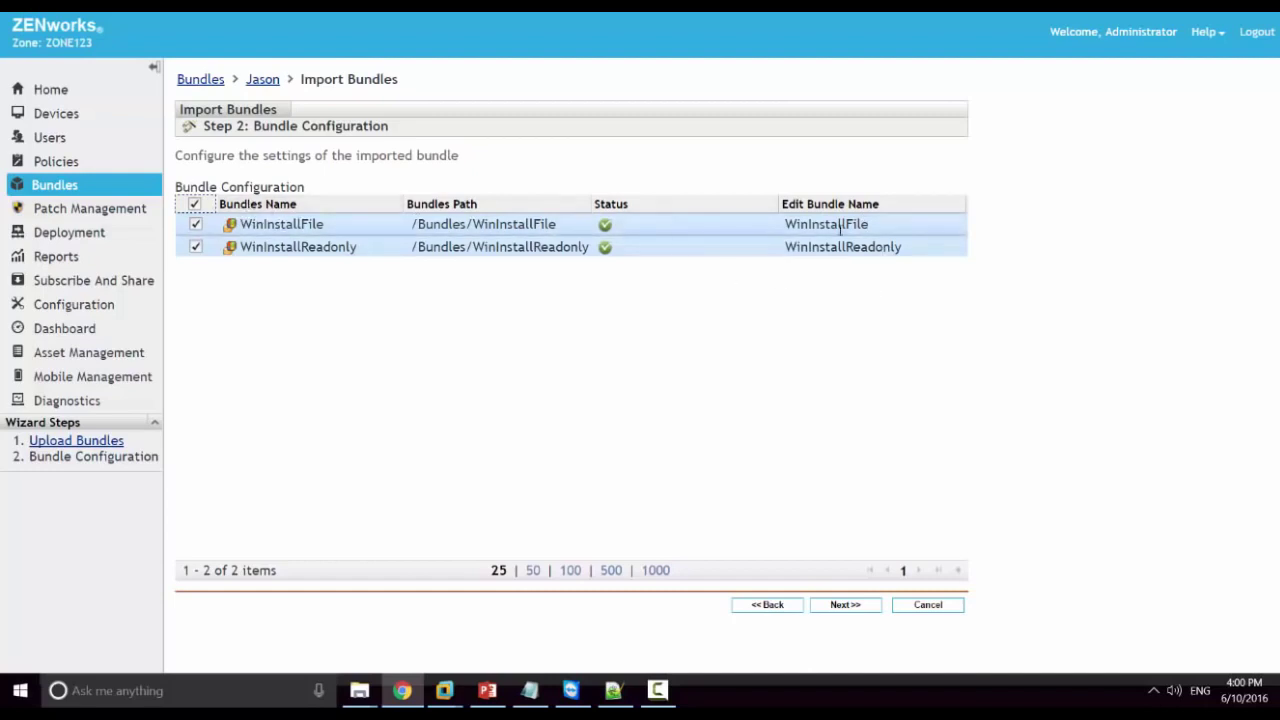
click(893, 228)
click(846, 607)
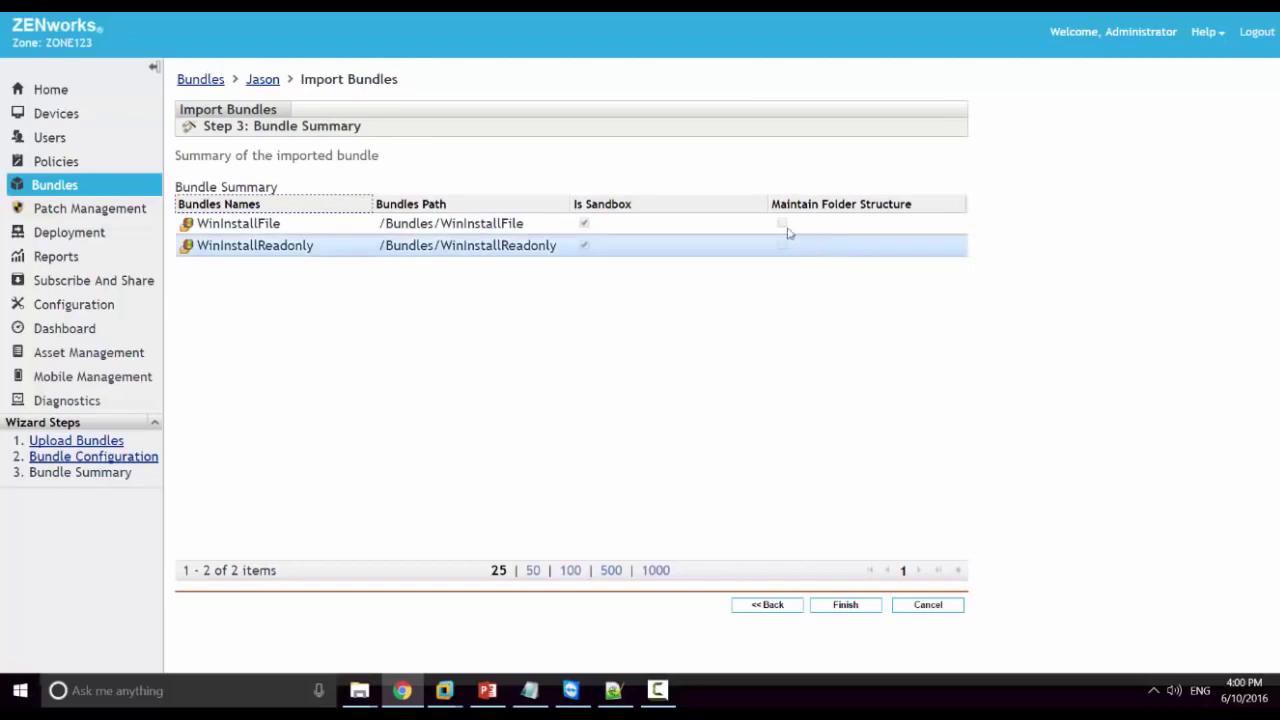
- Go back to the upload settings, enable Maintain Folder Structure, and advance to the import summary again
click(771, 605)
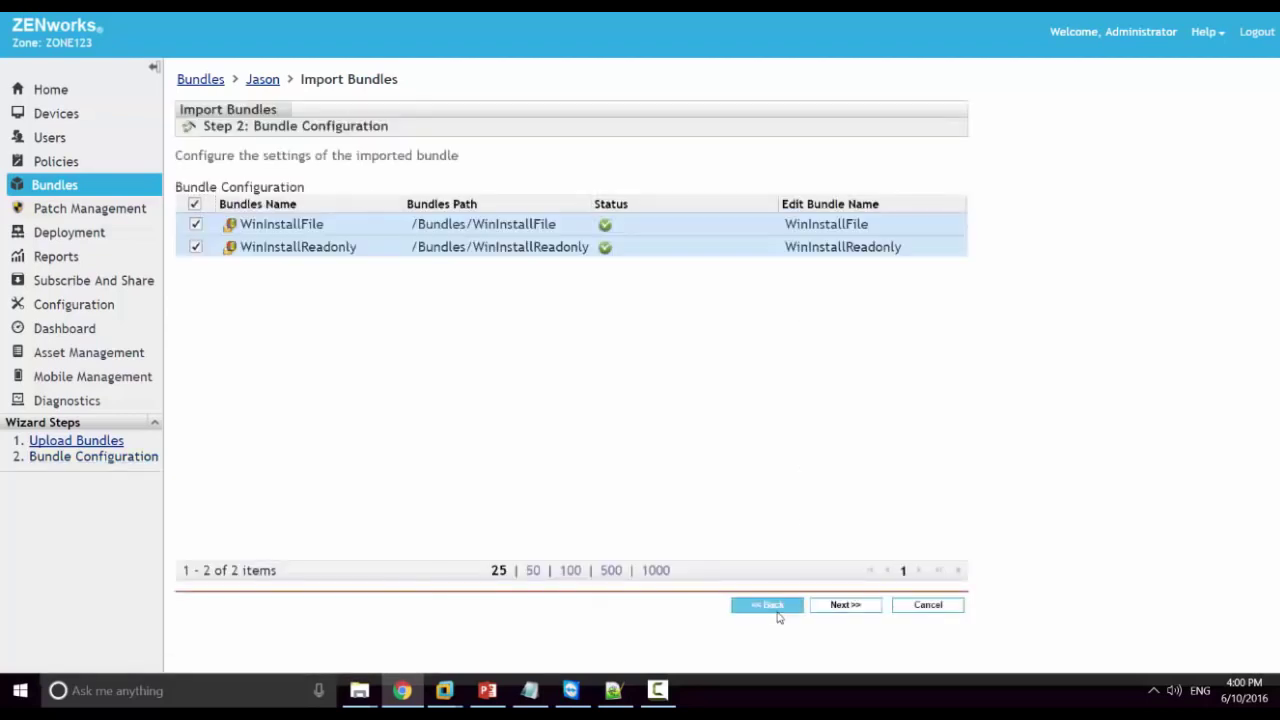
click(778, 610)
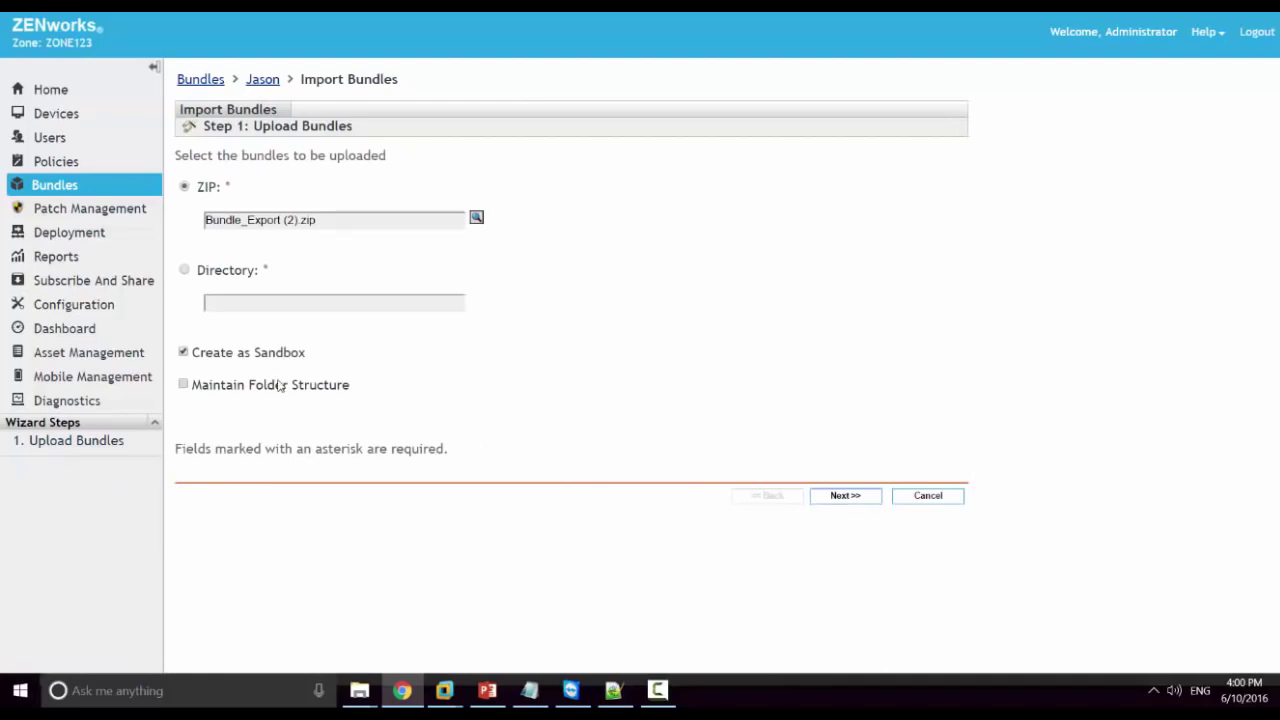
click(848, 497)
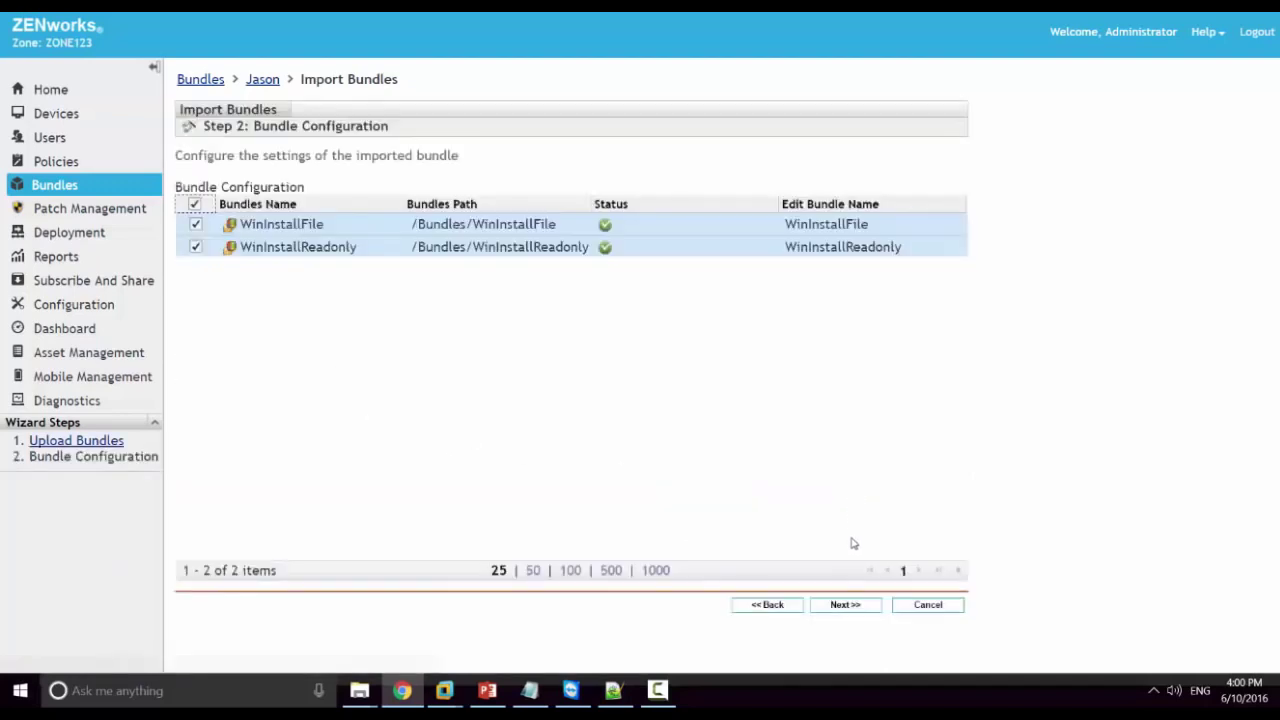
click(847, 603)
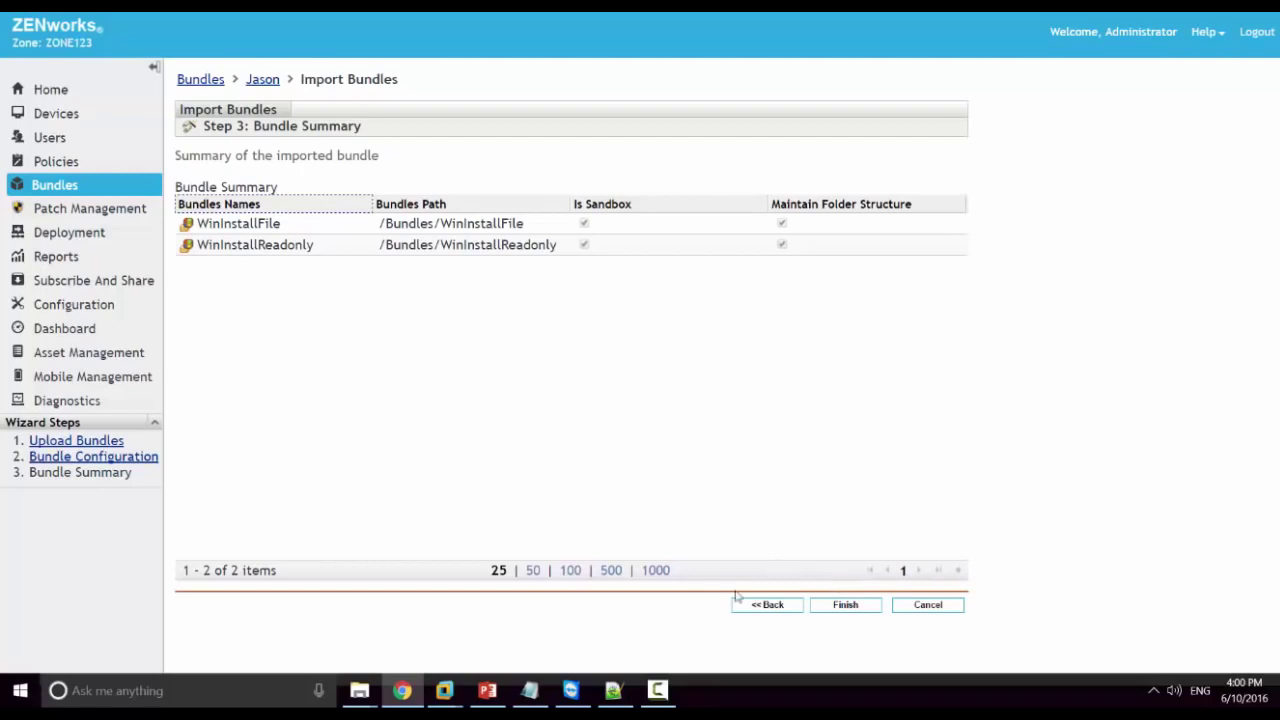
- Rename the imported WinInstallFile bundle to Jason1 and WinInstallReadonly to Jason2, then finish the import
click(764, 606)
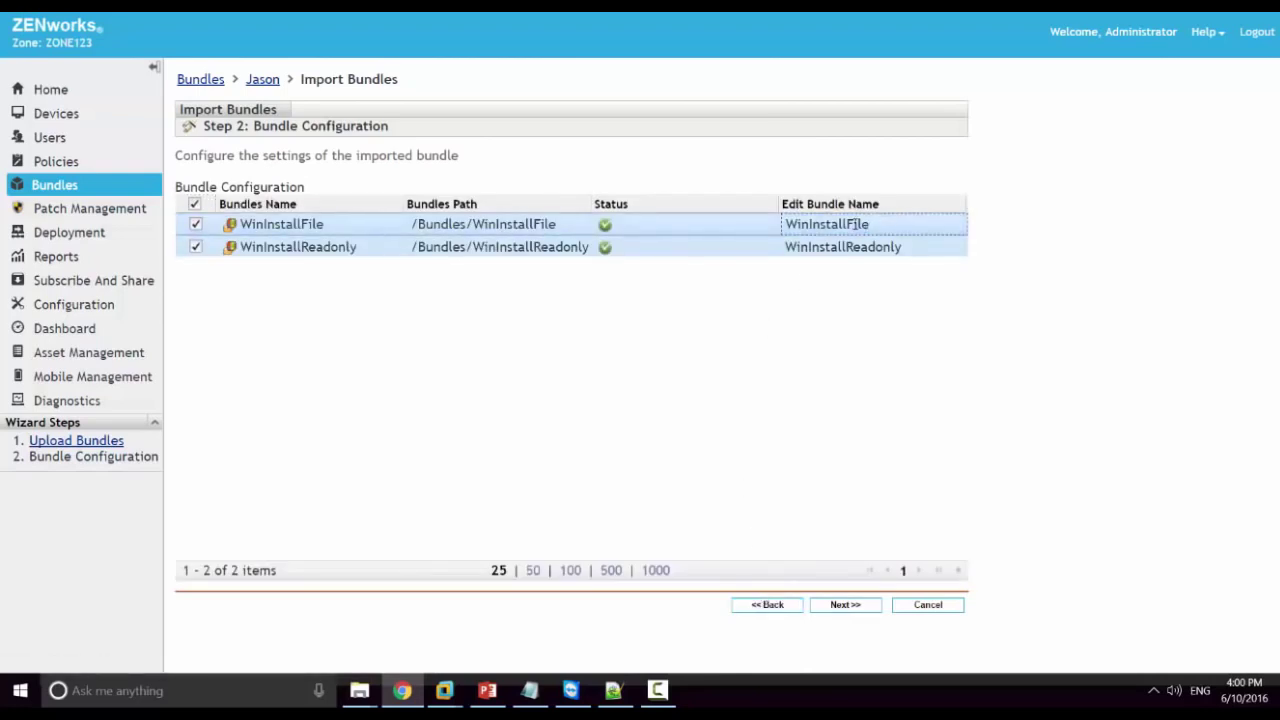
click(860, 224)
key(BackSpace)
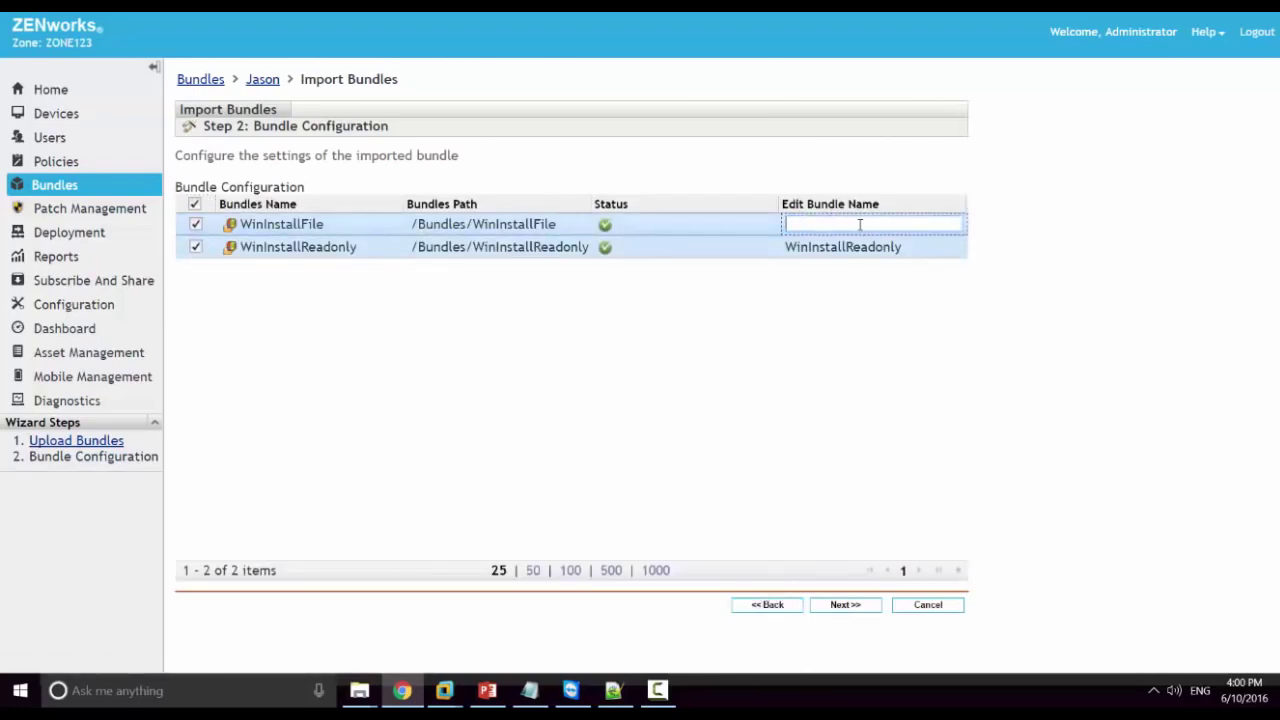
text(Jason1)
click(845, 247)
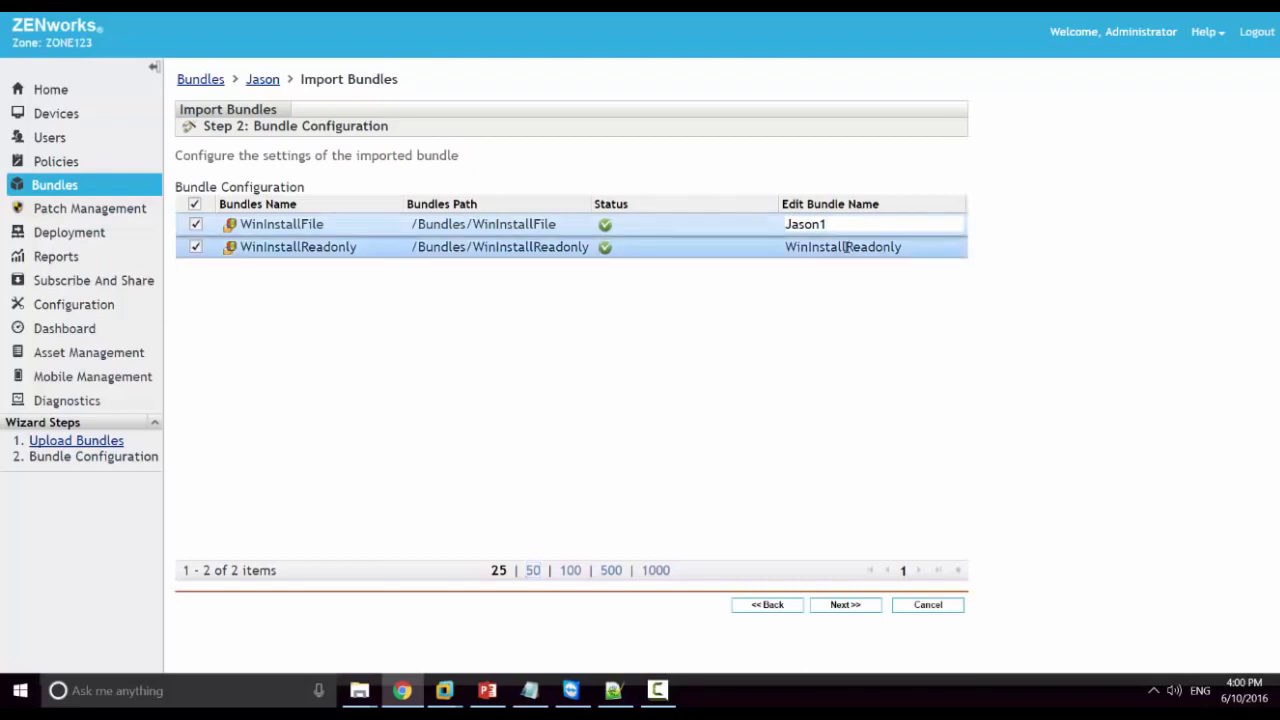
click(845, 247)
text(Jason2)
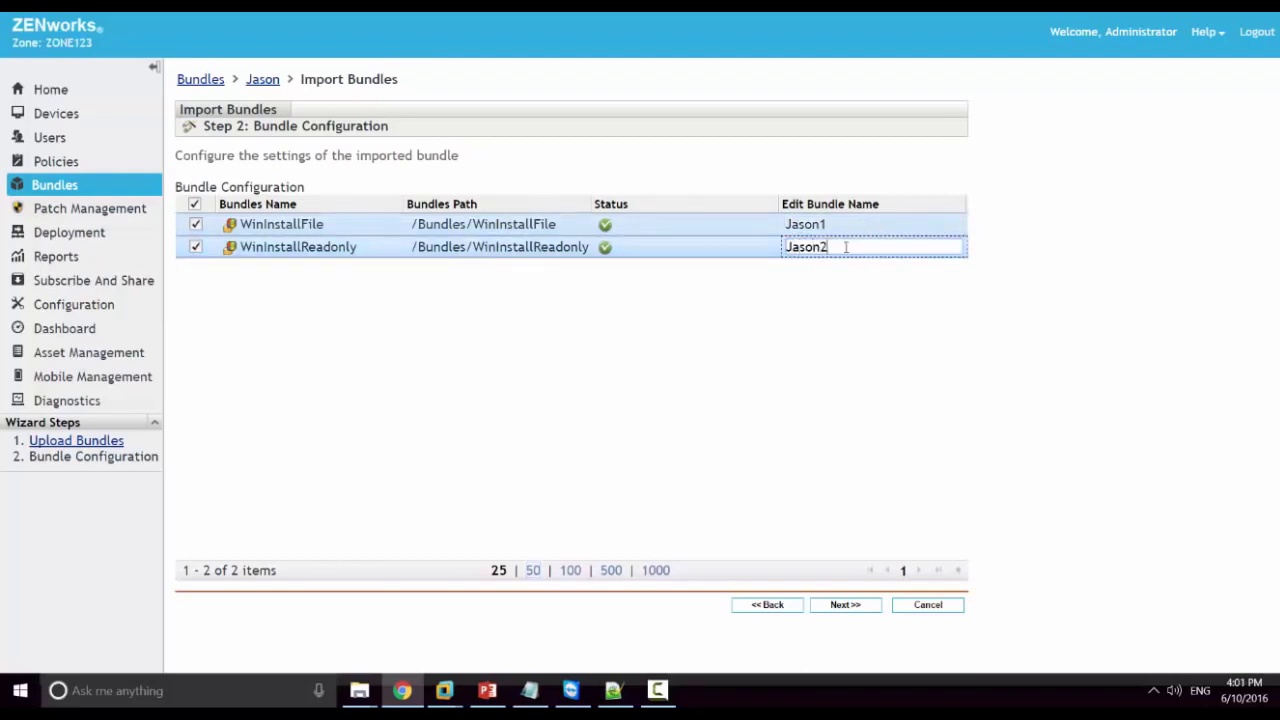
key(Return)
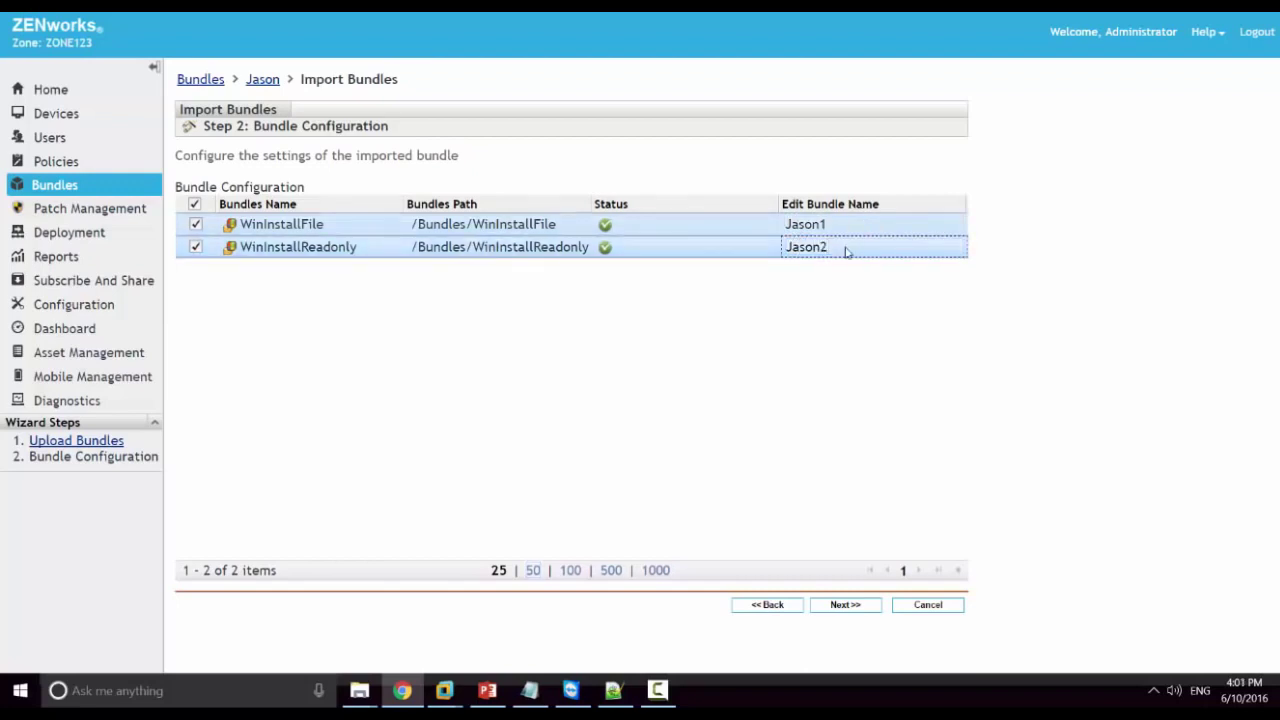
click(848, 608)
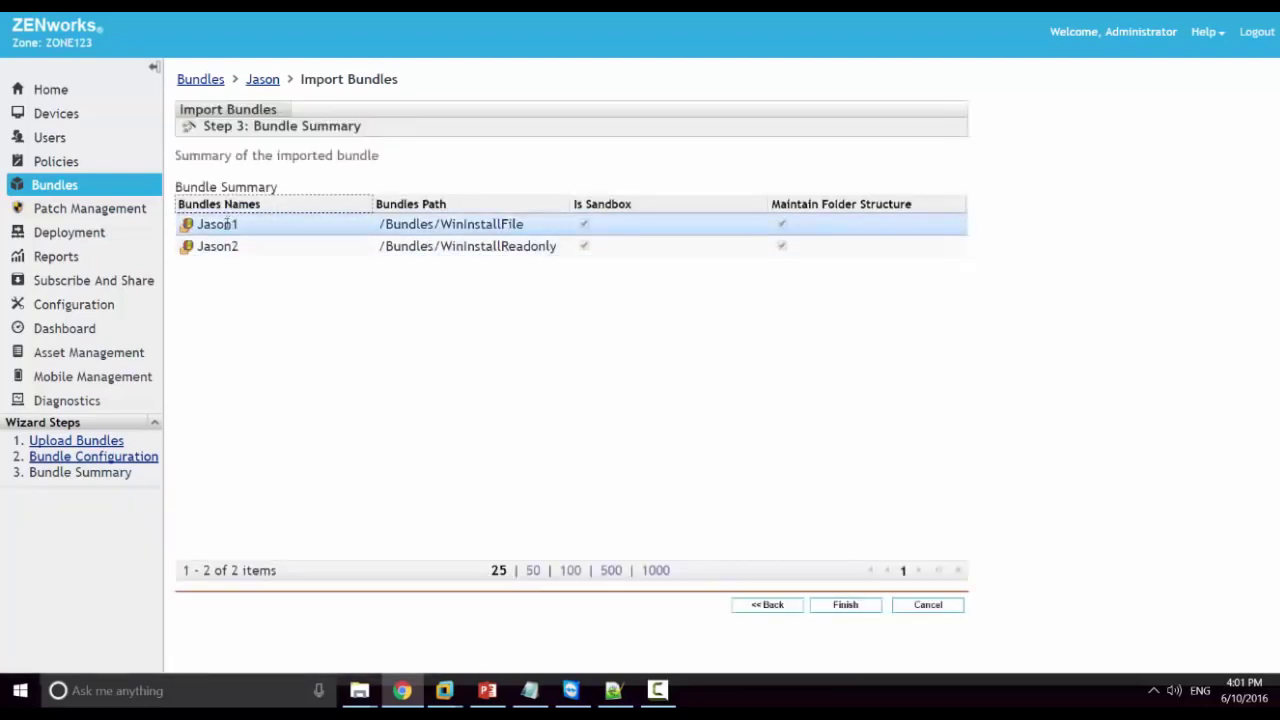
click(829, 605)
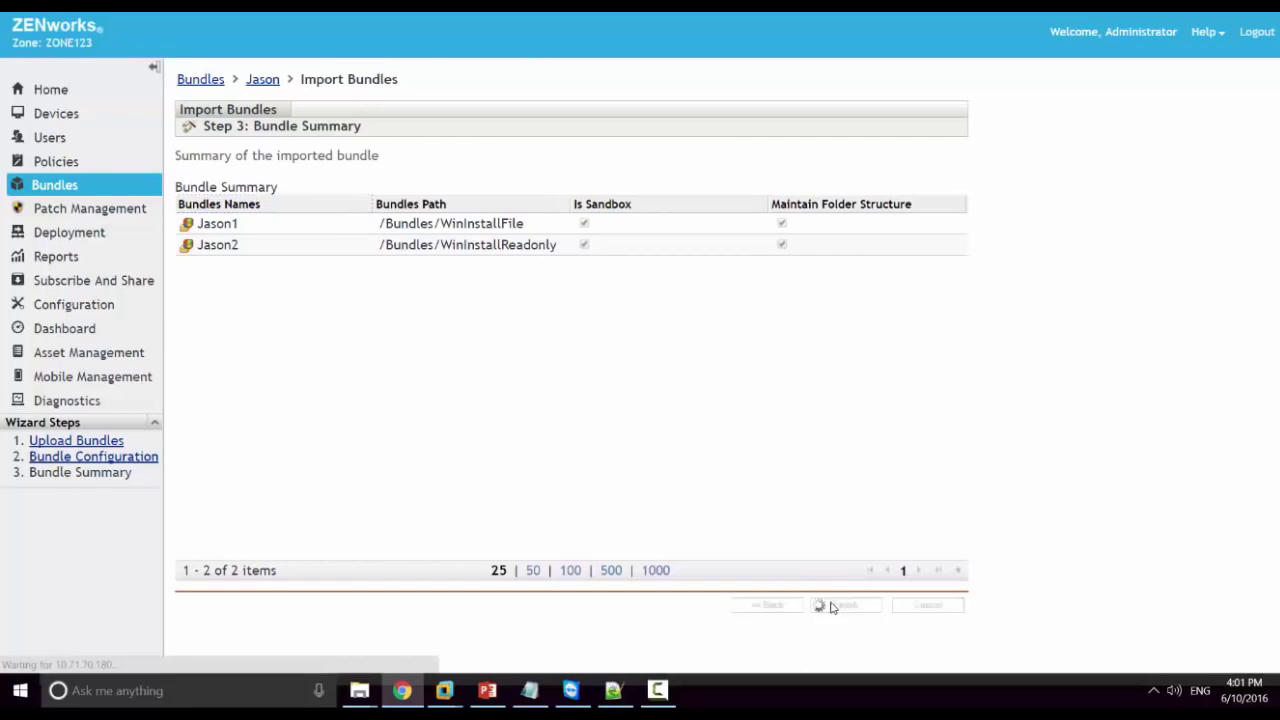